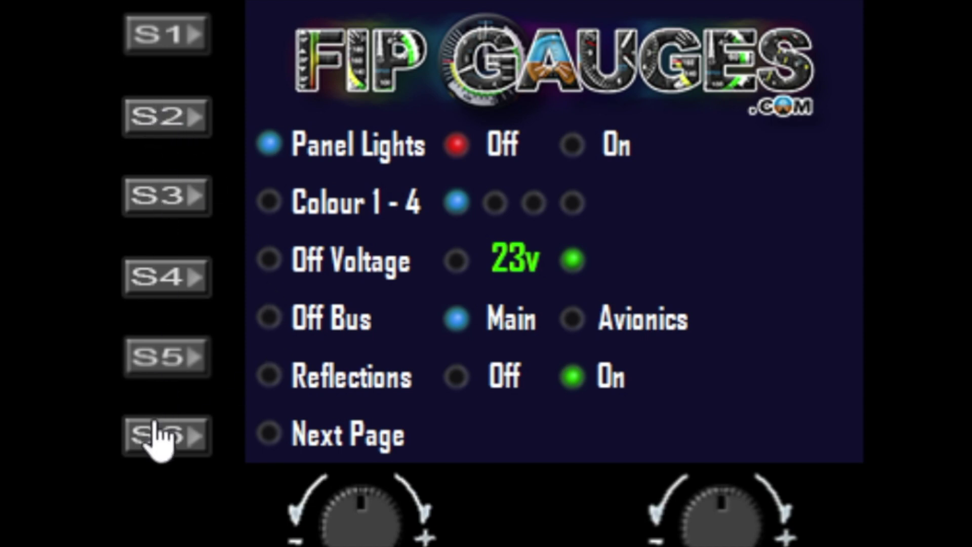
Move the selection through the settings to Aircraft on the second page and return to Panel Lights
click(161, 45)
scroll(750, 529, down, 2)
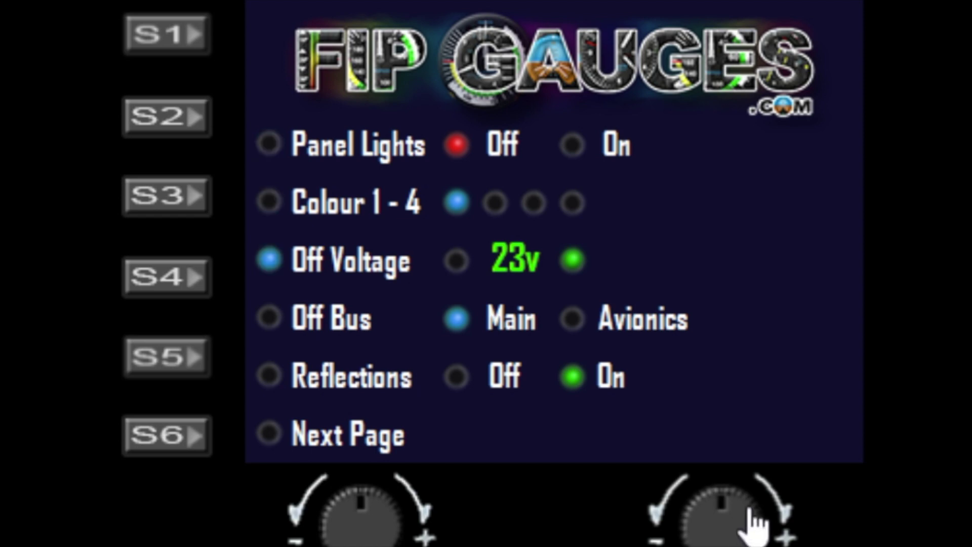
scroll(753, 527, down, 6)
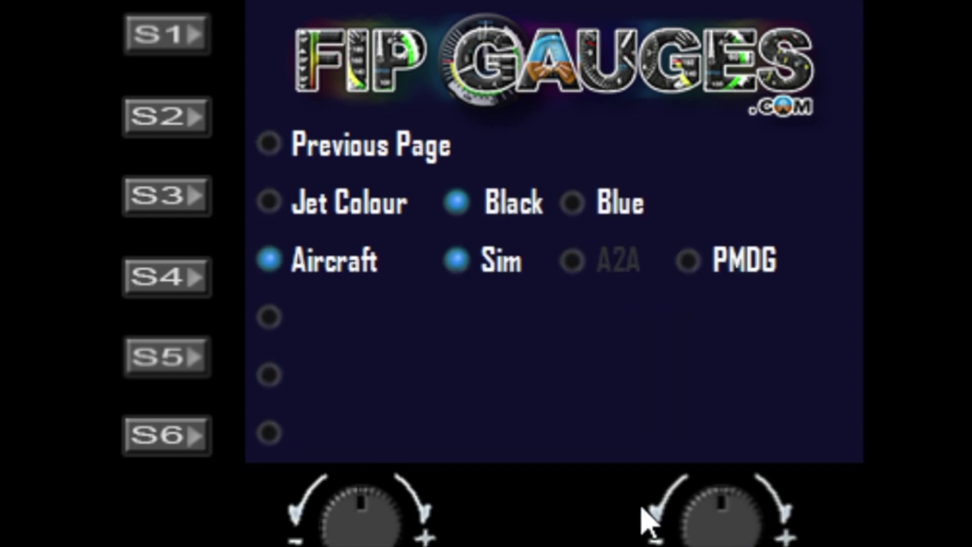
click(667, 520)
click(669, 521)
click(668, 519)
click(658, 529)
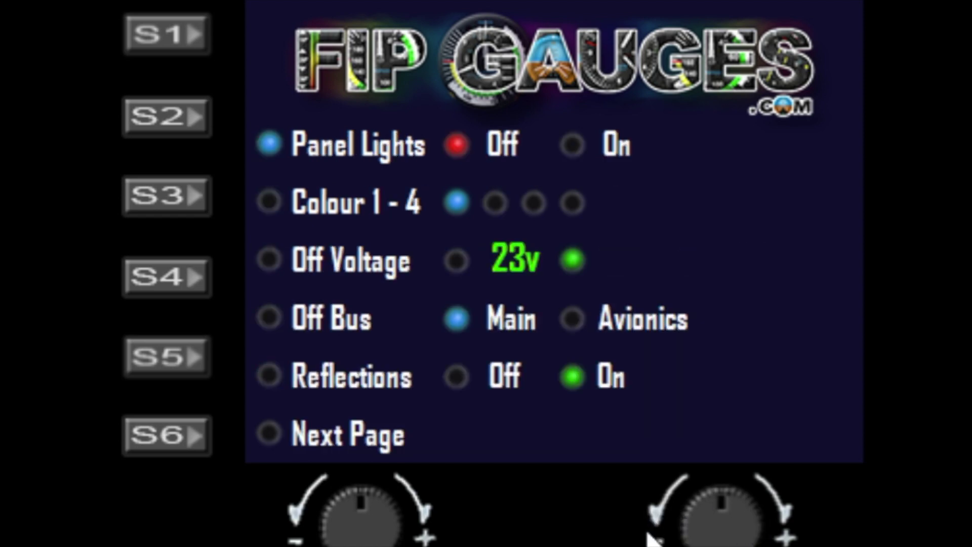
Switch Panel Lights on and back off twice
click(386, 530)
click(332, 533)
click(373, 532)
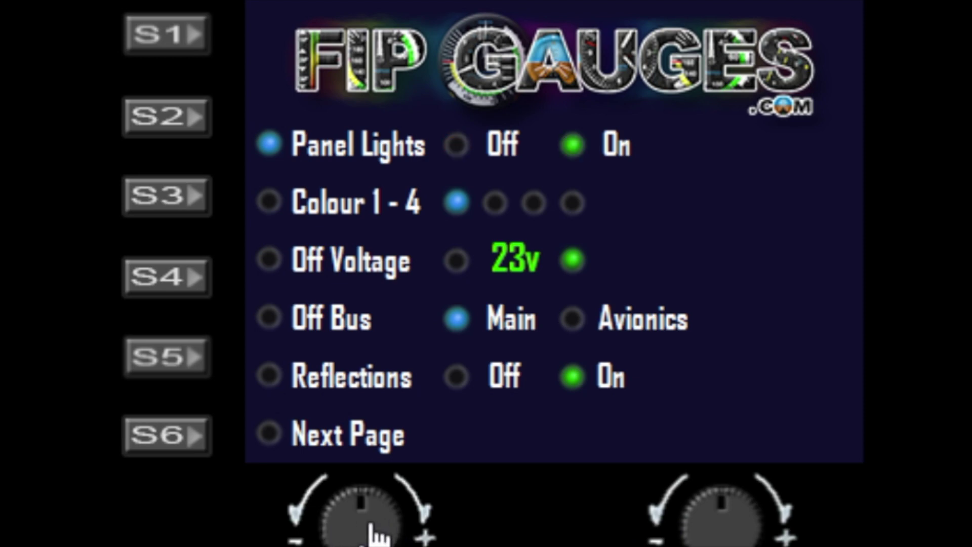
click(326, 531)
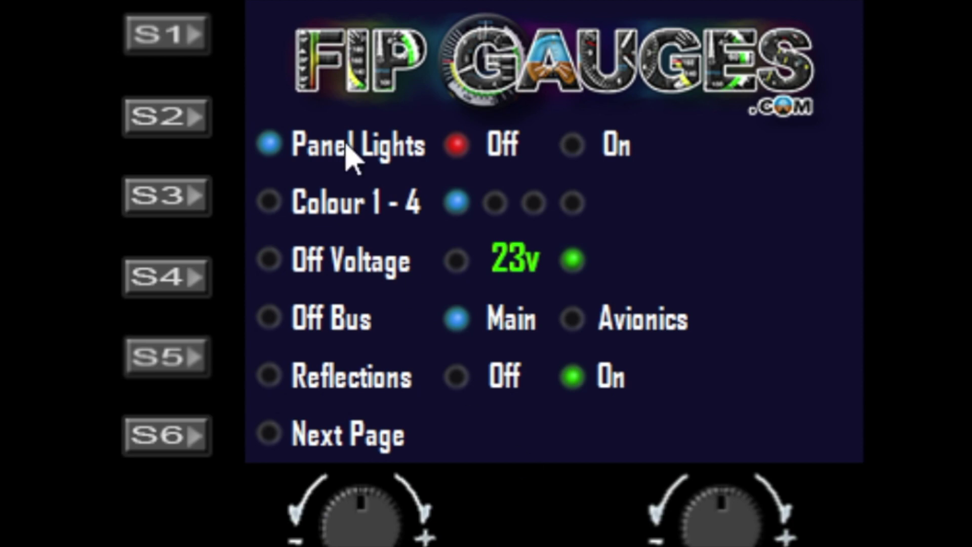
click(394, 507)
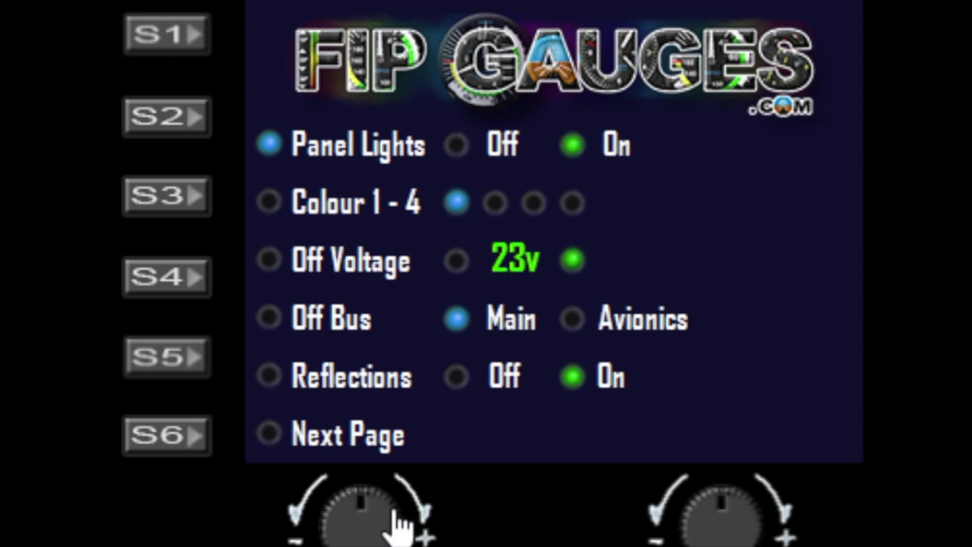
click(325, 506)
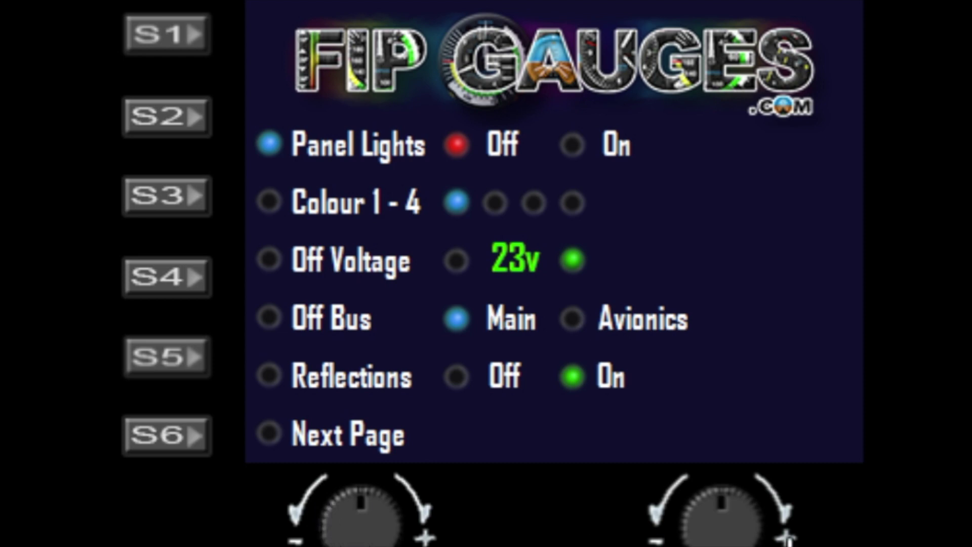
Select the Colour setting, step it through to option 4, and return it to option 1
click(783, 527)
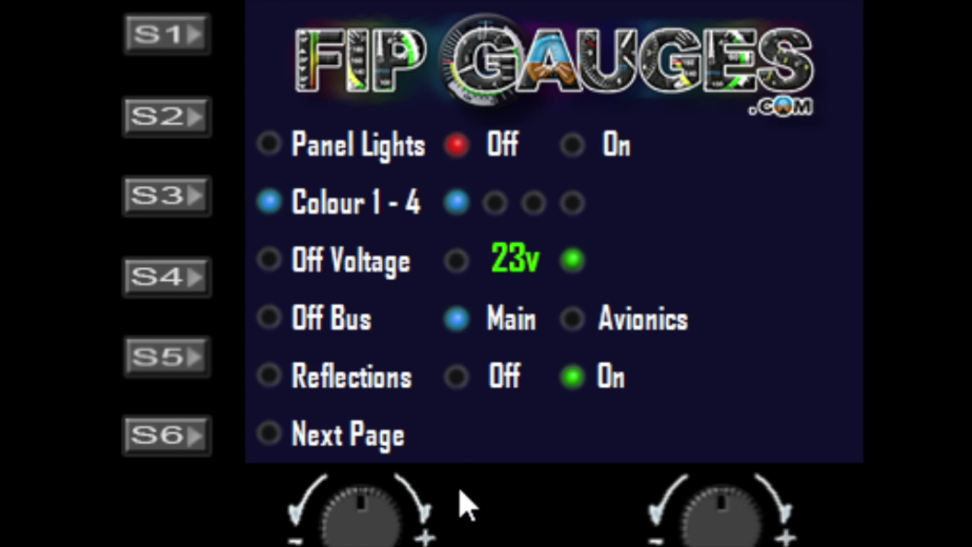
click(414, 536)
click(415, 536)
click(414, 536)
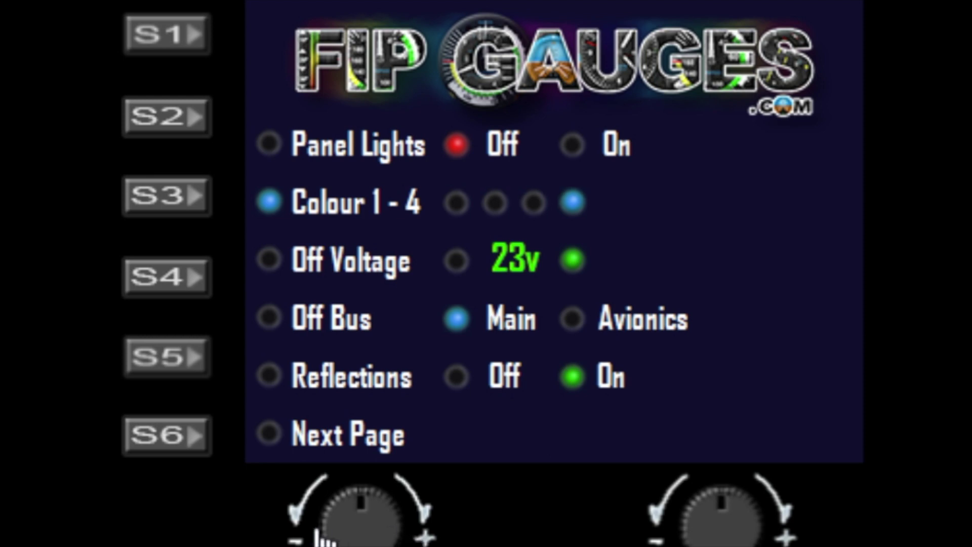
click(322, 536)
click(322, 536)
click(324, 536)
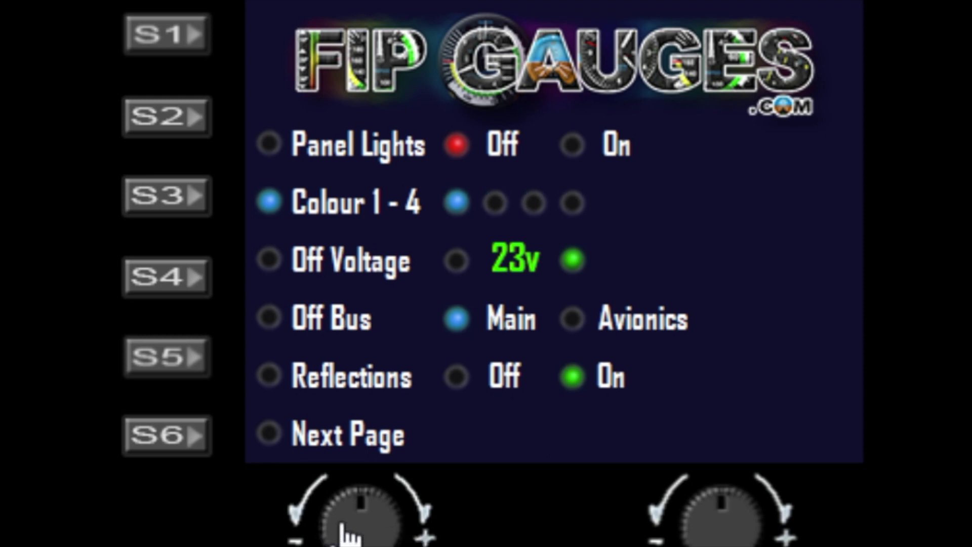
Select the Off Bus setting, switch it to Avionics, and return it to Main
click(785, 508)
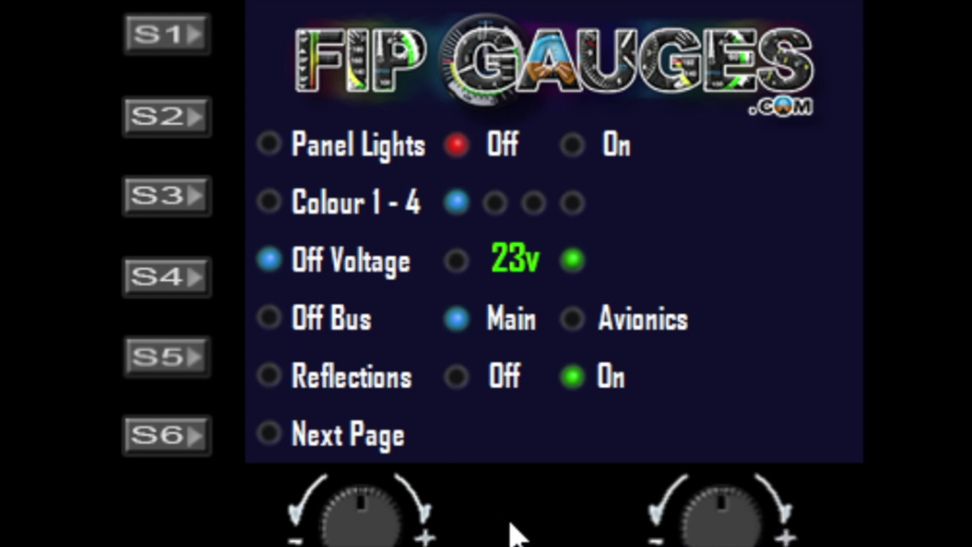
click(749, 532)
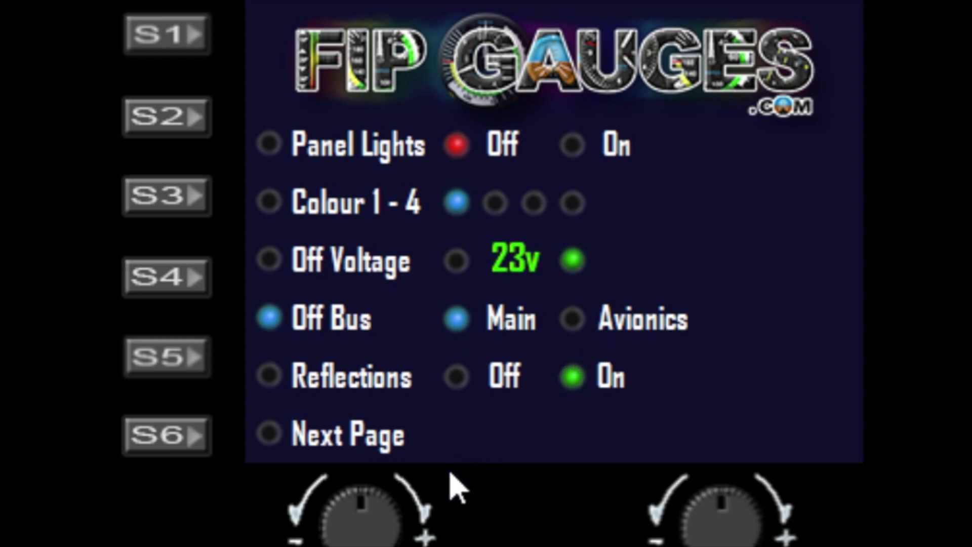
scroll(391, 537, up, 1)
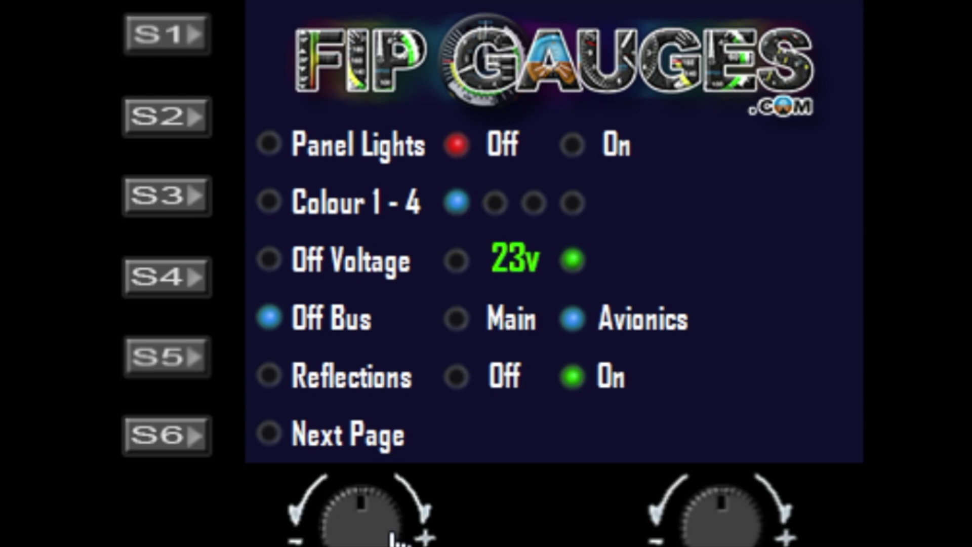
click(330, 511)
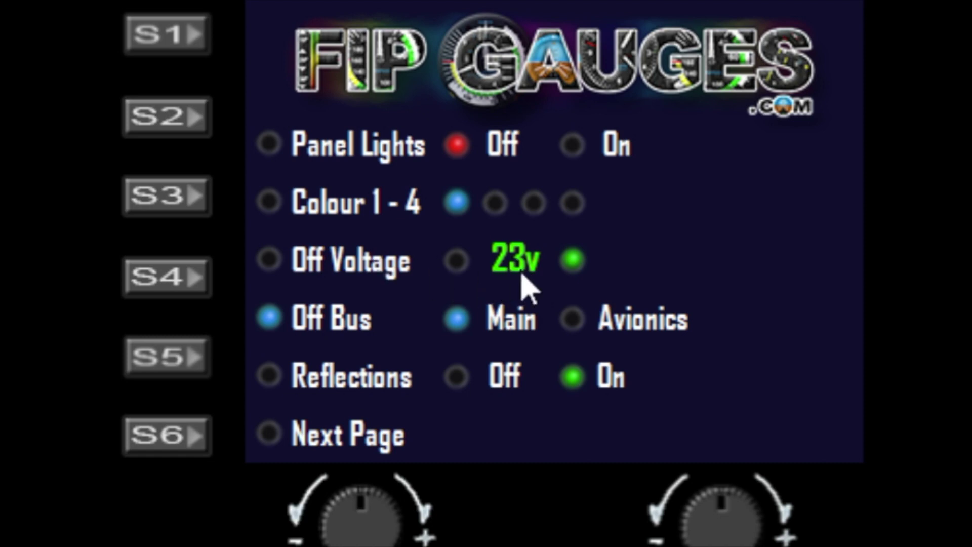
Select the Off Voltage setting and lower it until it is disabled
click(662, 514)
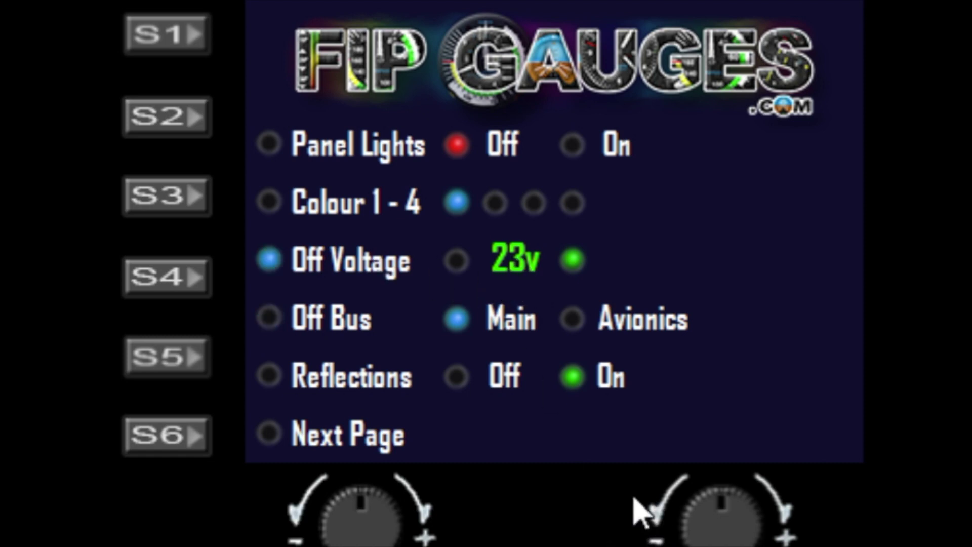
click(319, 530)
click(318, 531)
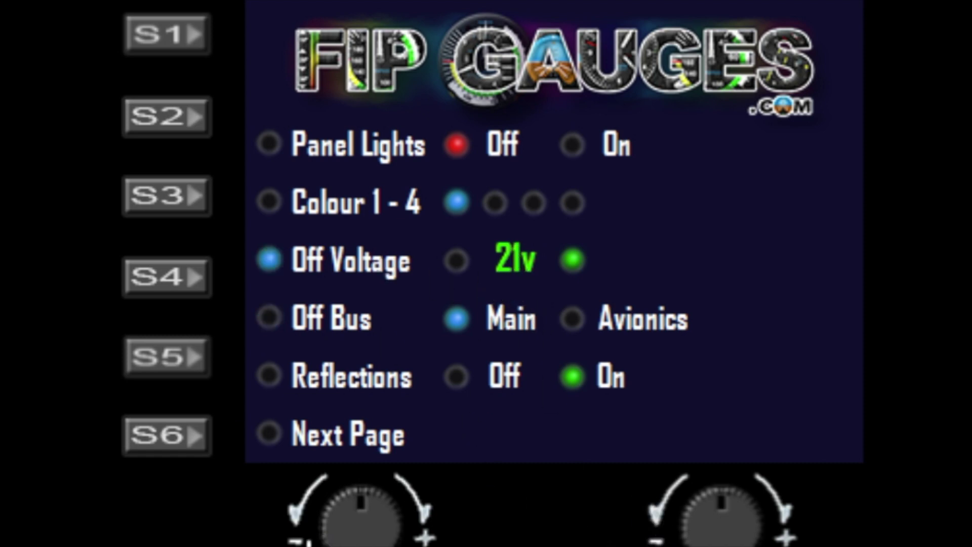
click(316, 531)
click(317, 530)
scroll(318, 532, down, 20)
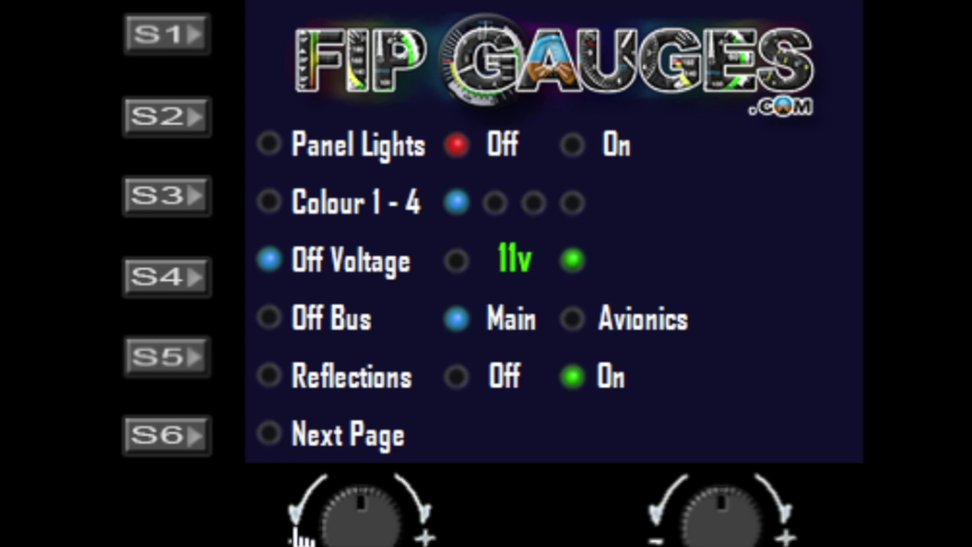
scroll(309, 527, down, 1)
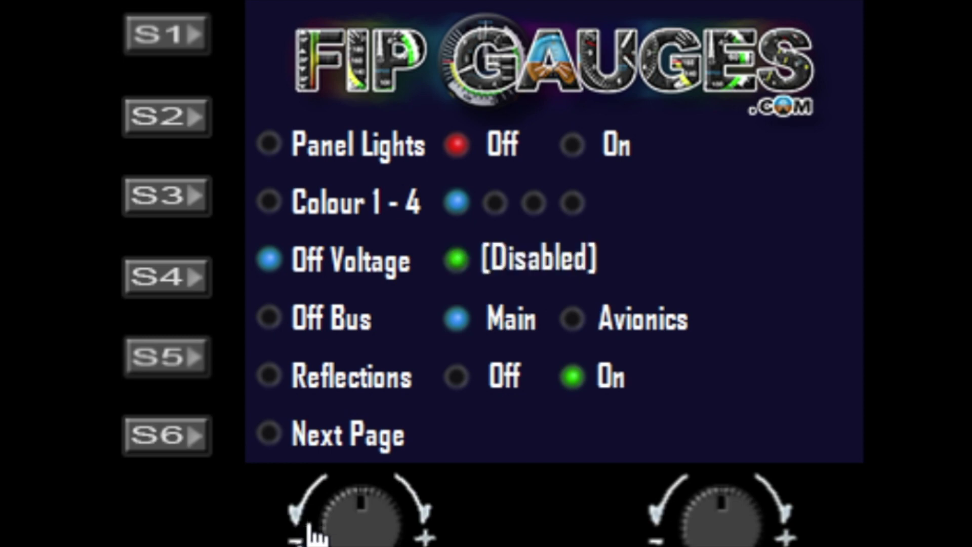
Raise Off Voltage to 24v and bring it back to 23v
scroll(385, 535, up, 7)
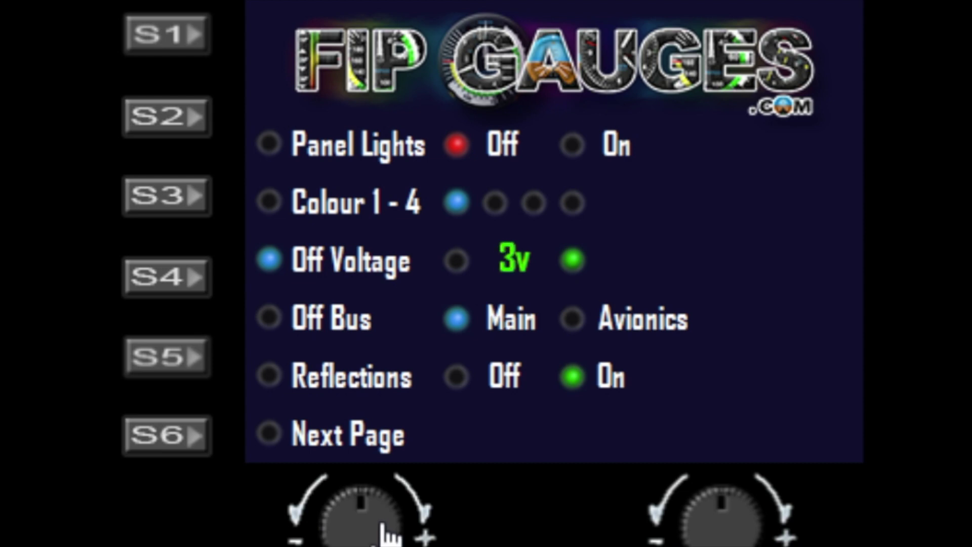
scroll(387, 531, up, 15)
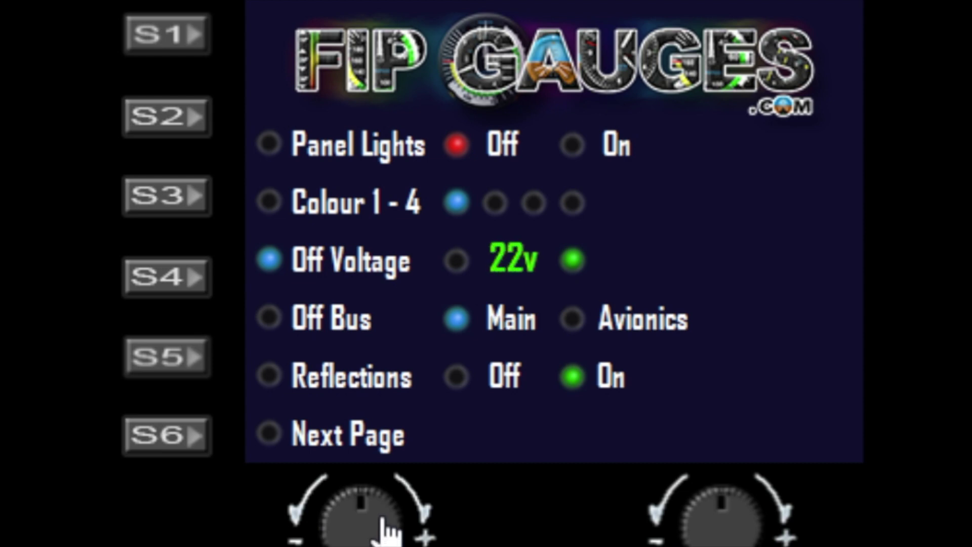
scroll(378, 525, up, 2)
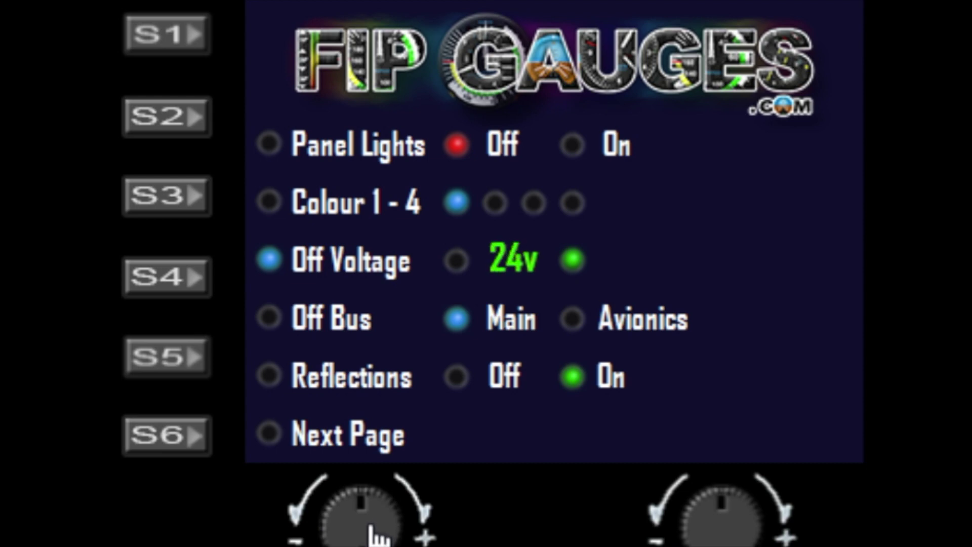
scroll(377, 534, down, 1)
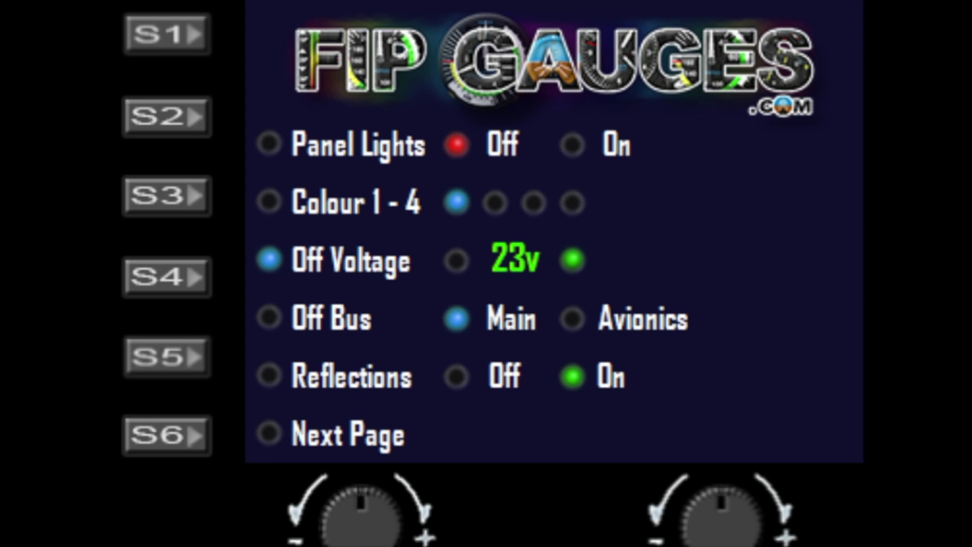
Move the selection to Reflections and switch them off
scroll(775, 516, down, 1)
scroll(755, 515, up, 6)
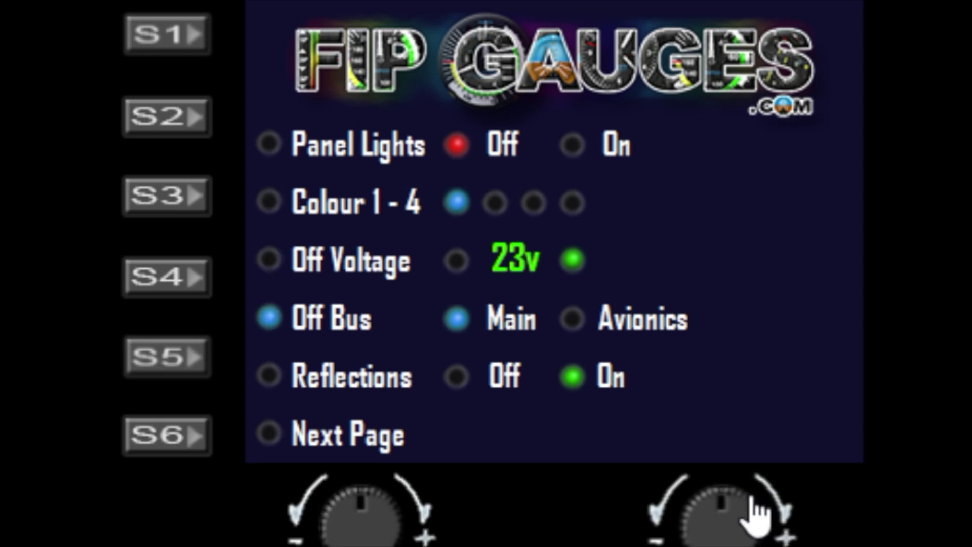
scroll(762, 526, down, 3)
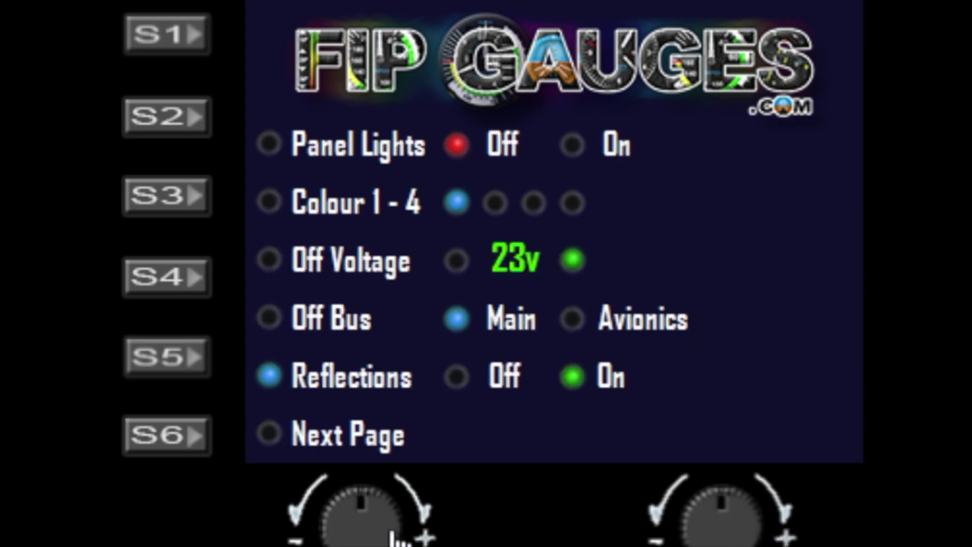
scroll(324, 527, down, 1)
scroll(379, 528, up, 1)
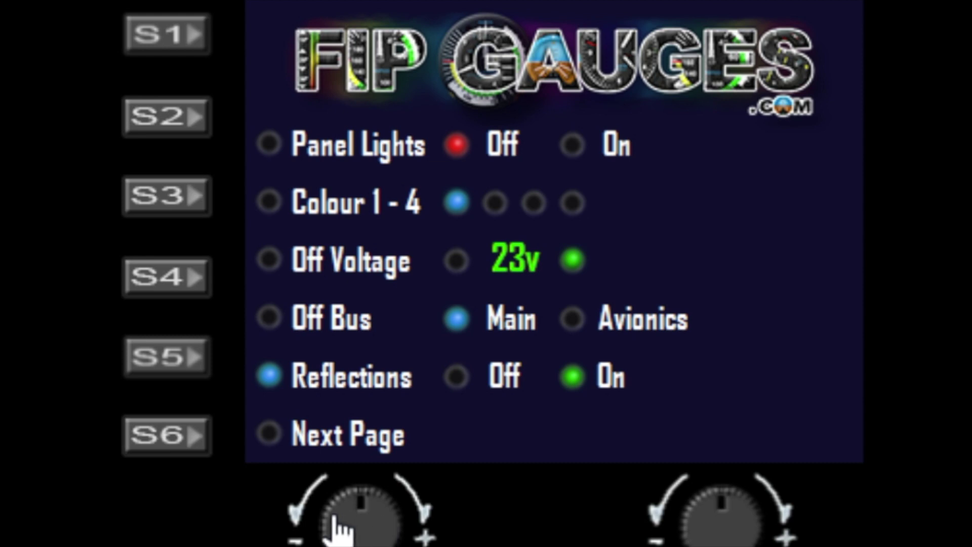
scroll(332, 527, down, 1)
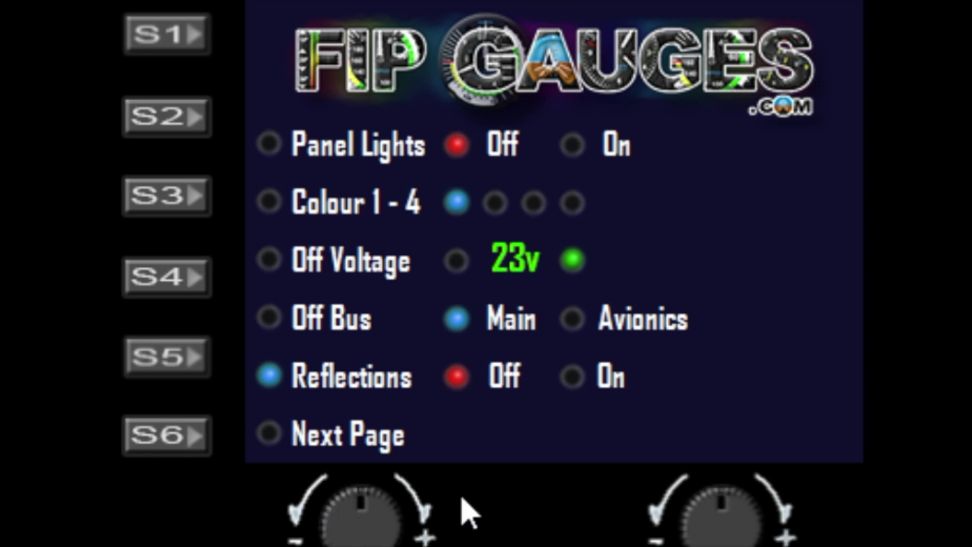
View the Jet Colour setting on the next page and return to Reflections on the first page
scroll(767, 504, up, 1)
scroll(767, 517, down, 2)
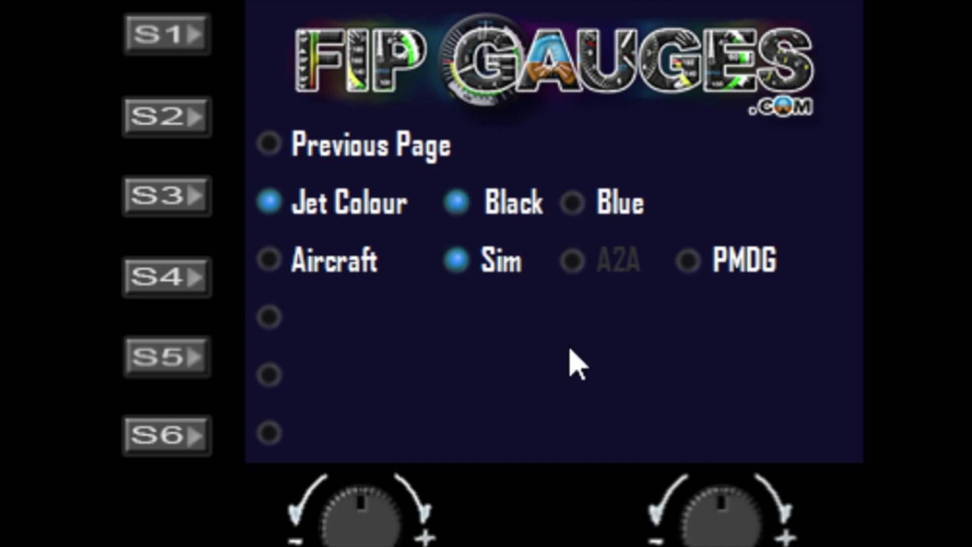
scroll(357, 507, down, 1)
scroll(357, 507, up, 1)
scroll(752, 526, up, 1)
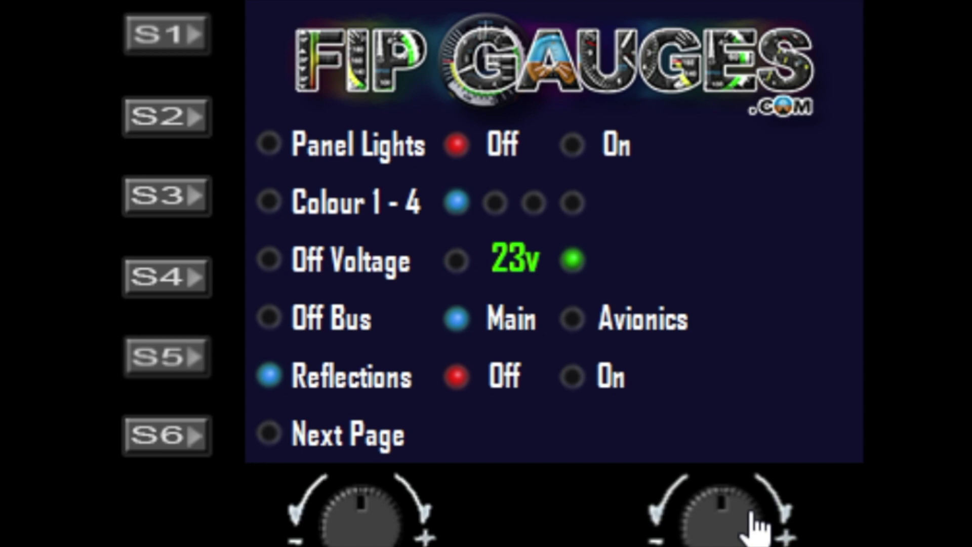
Set the Aircraft option on the second page to PMDG and return to the first settings page
scroll(752, 524, down, 2)
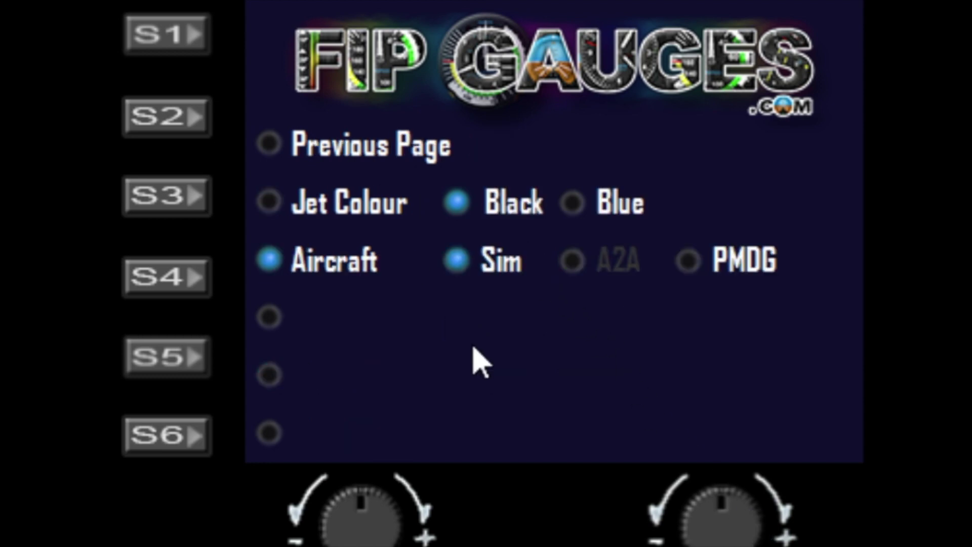
scroll(419, 527, down, 1)
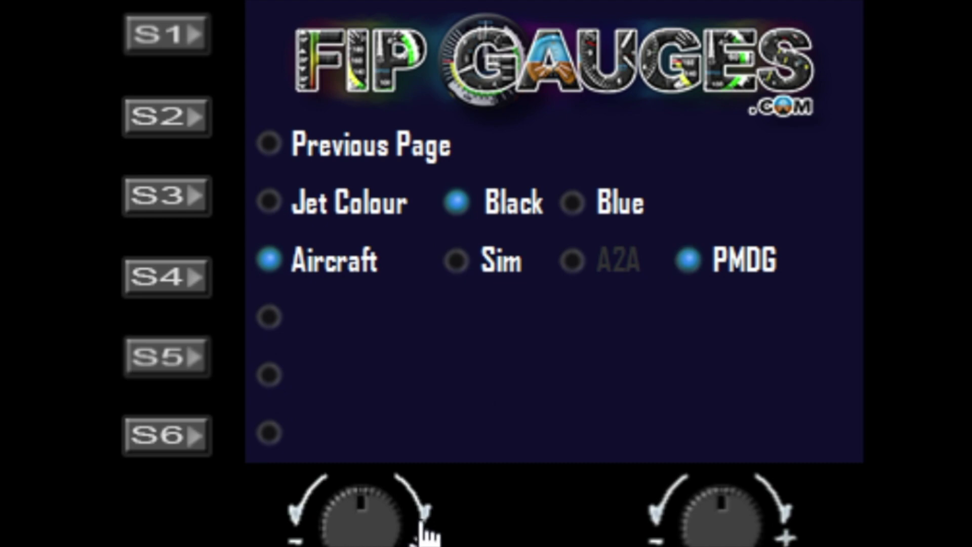
scroll(421, 522, up, 1)
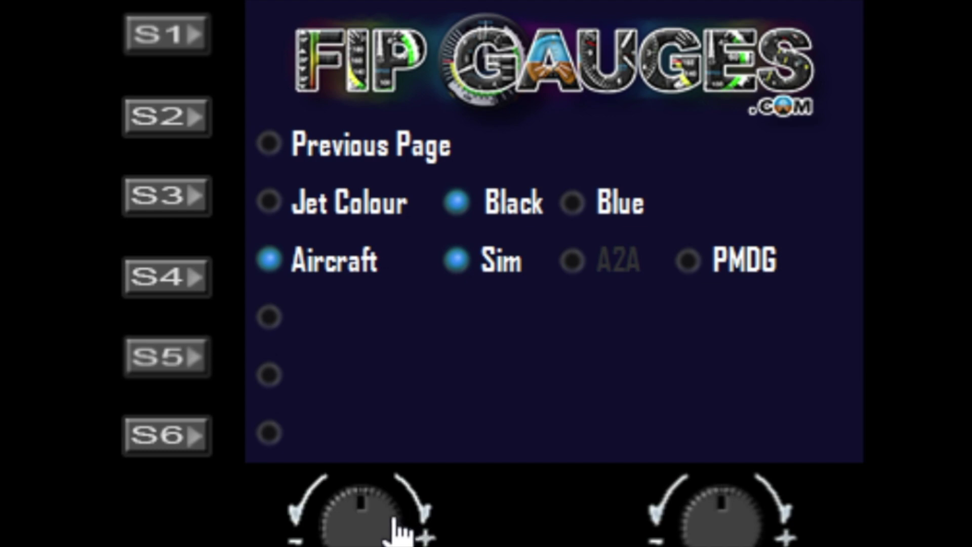
click(400, 532)
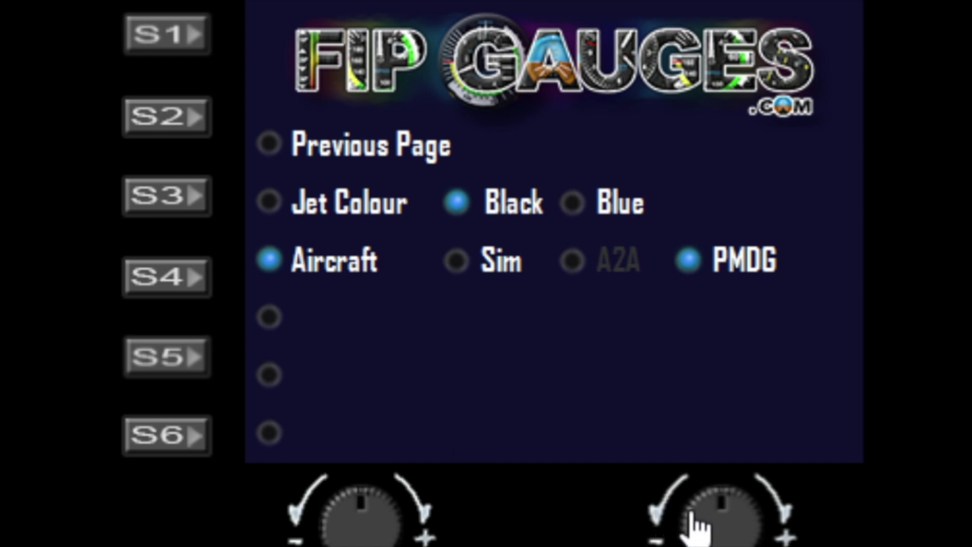
click(696, 531)
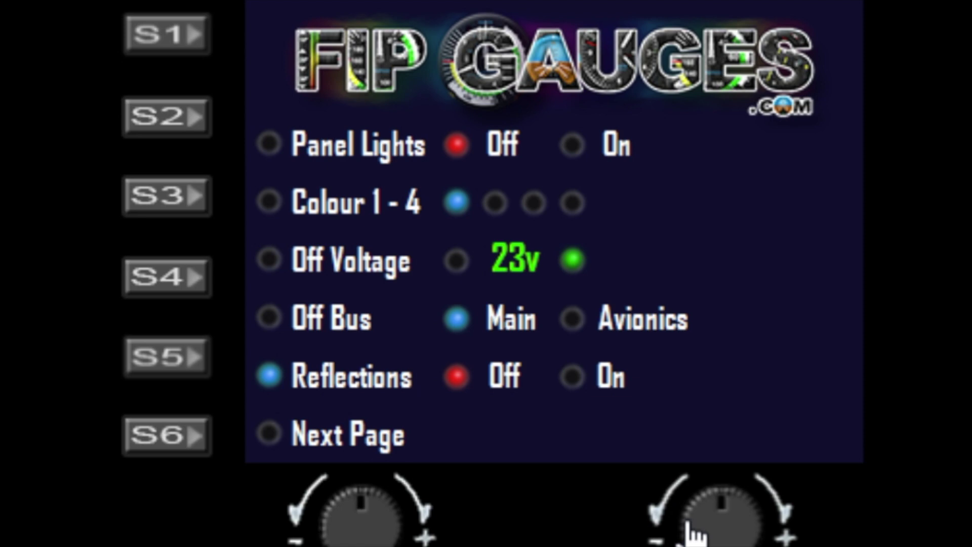